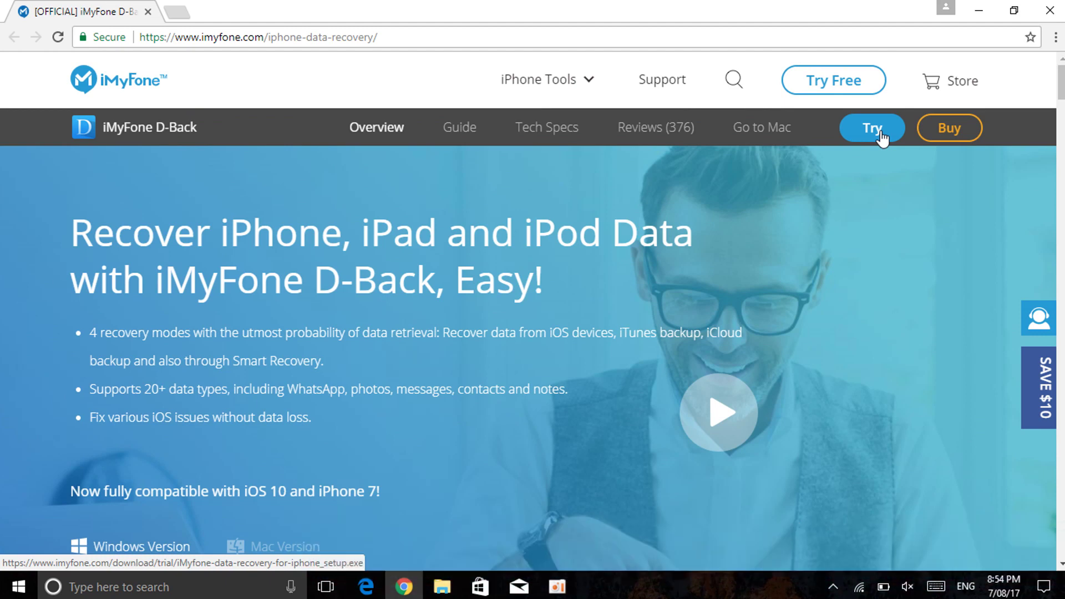
- Request the free D-Back trial and scroll to the 'Lost iOS Data? Recover in 3 Simple Steps!' section
click(883, 138)
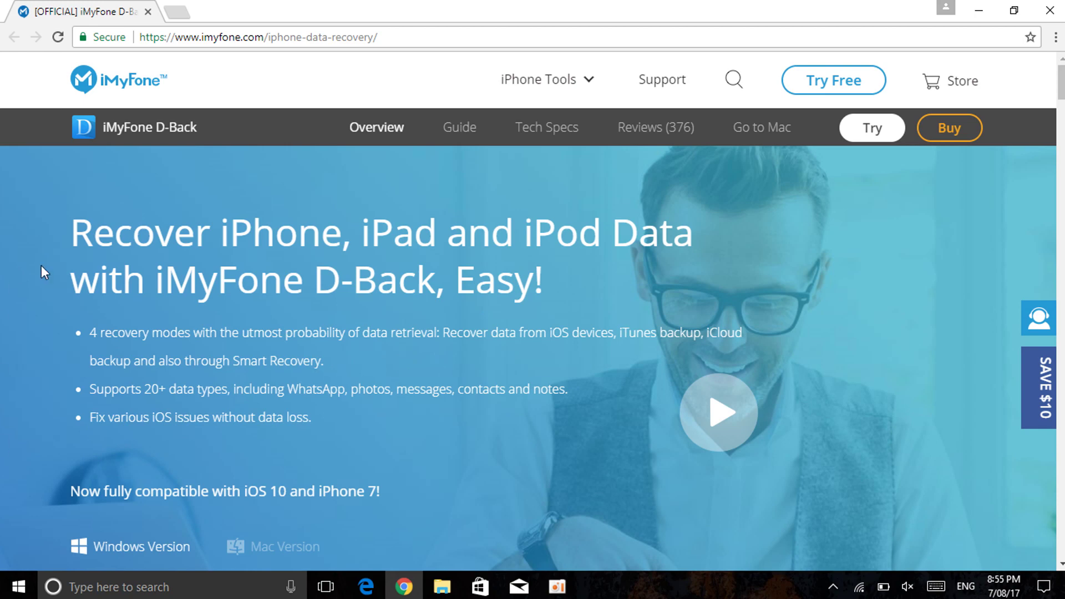
scroll(468, 321, down, 1)
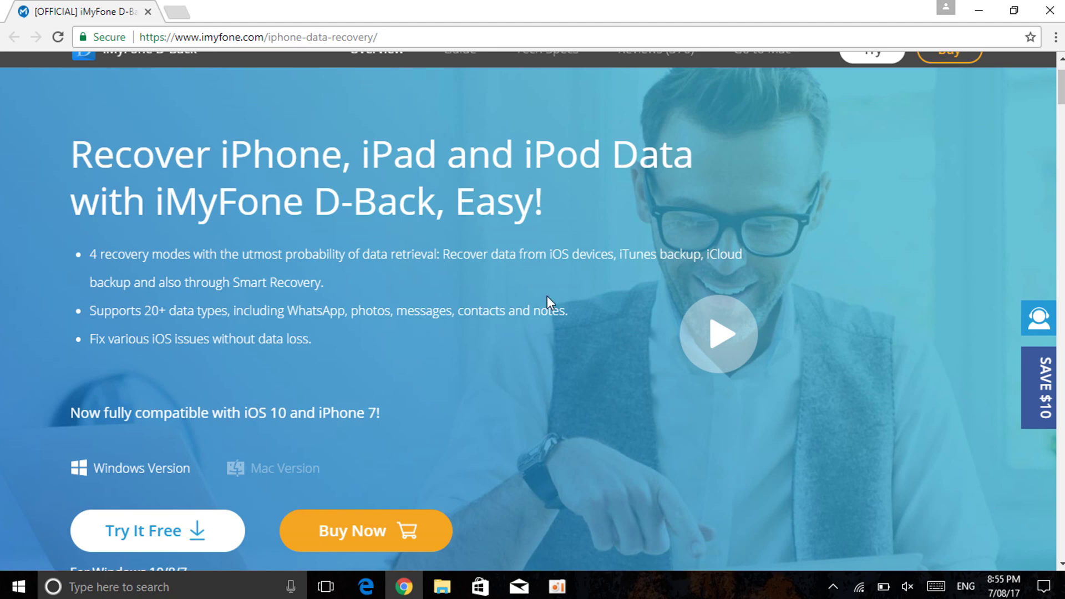
scroll(547, 303, down, 1)
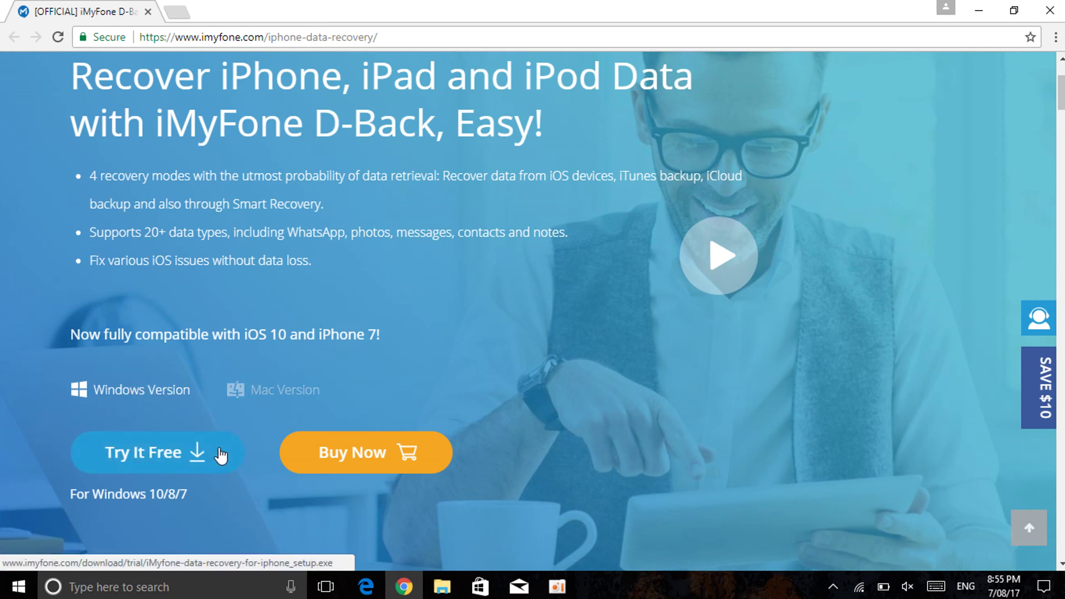
scroll(220, 455, down, 7)
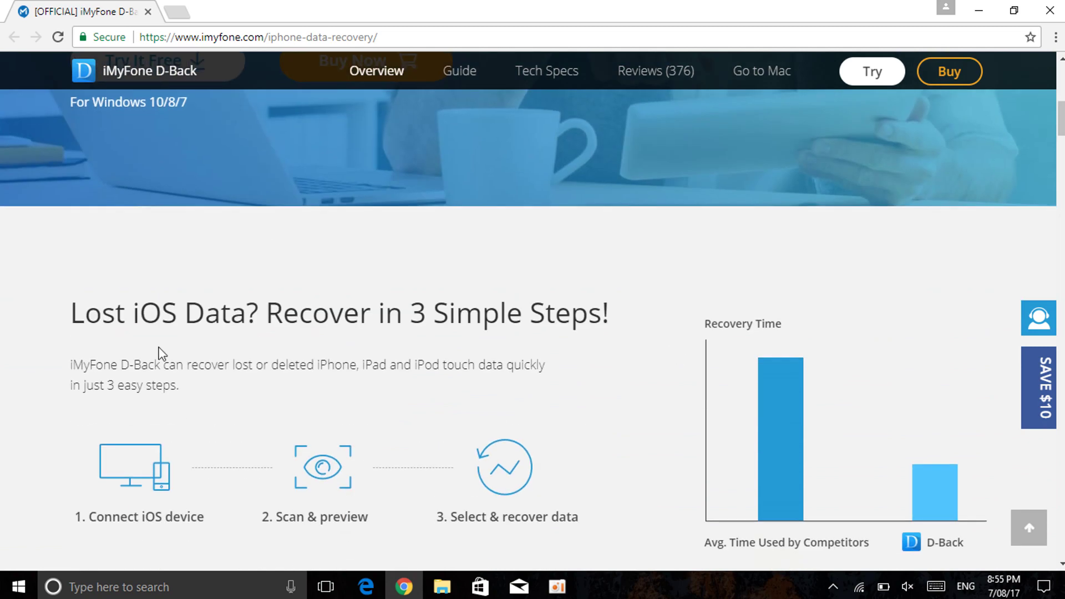
- Scroll past the compatibility tables and recovery methods to the features and 30-Day Money Back Guarantee
scroll(217, 360, down, 3)
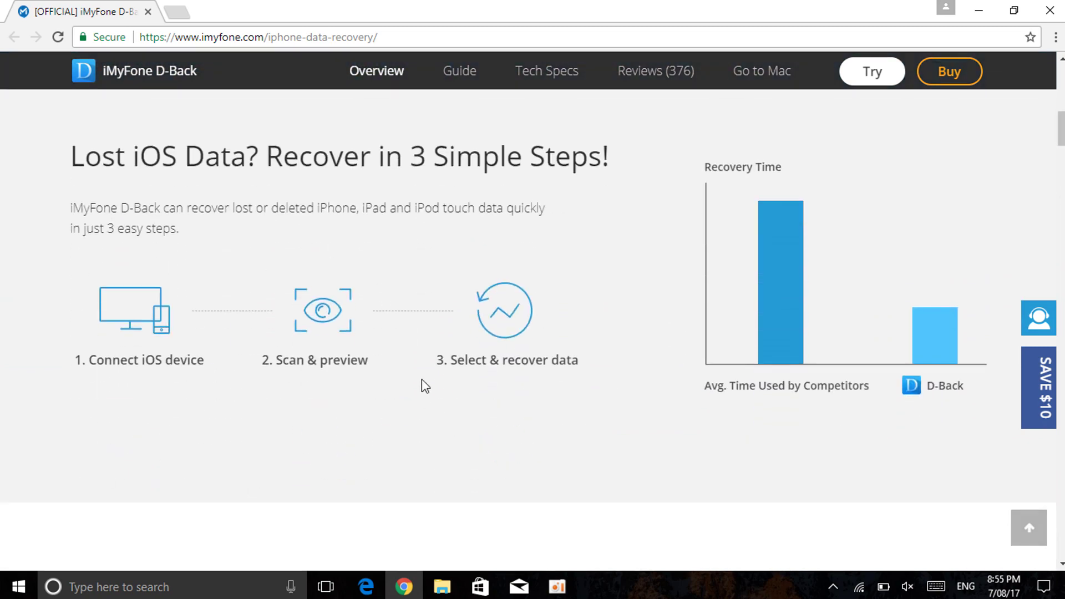
scroll(421, 378, down, 6)
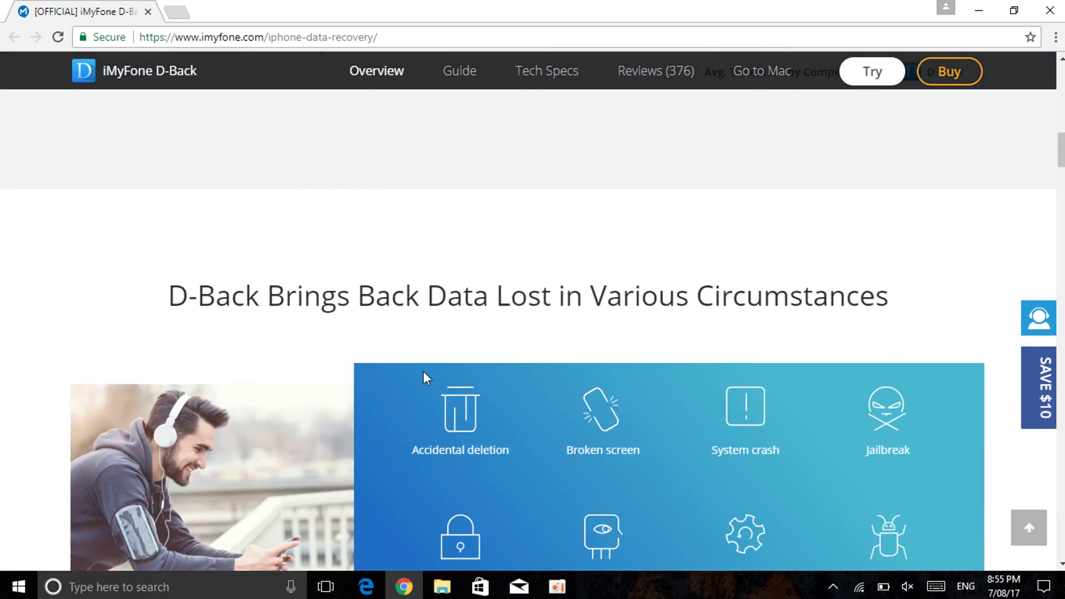
scroll(397, 286, down, 4)
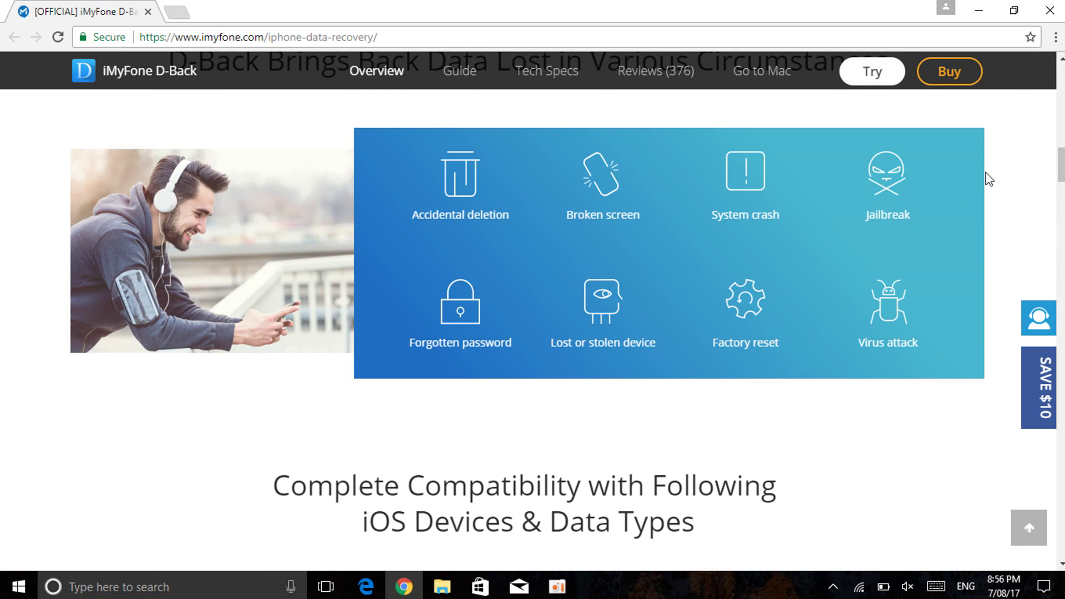
scroll(898, 352, down, 6)
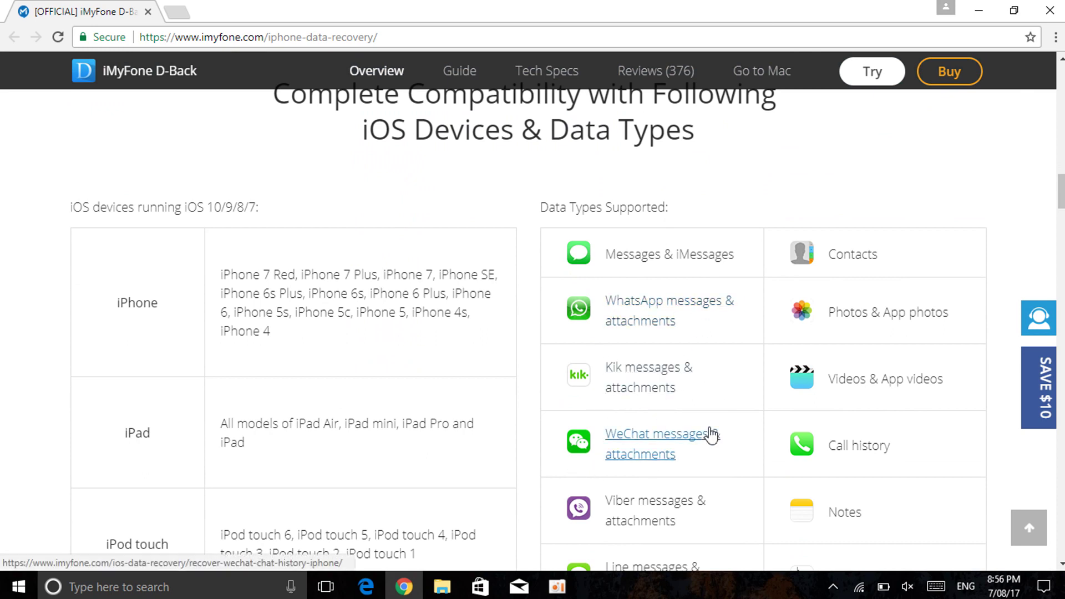
scroll(777, 439, down, 1)
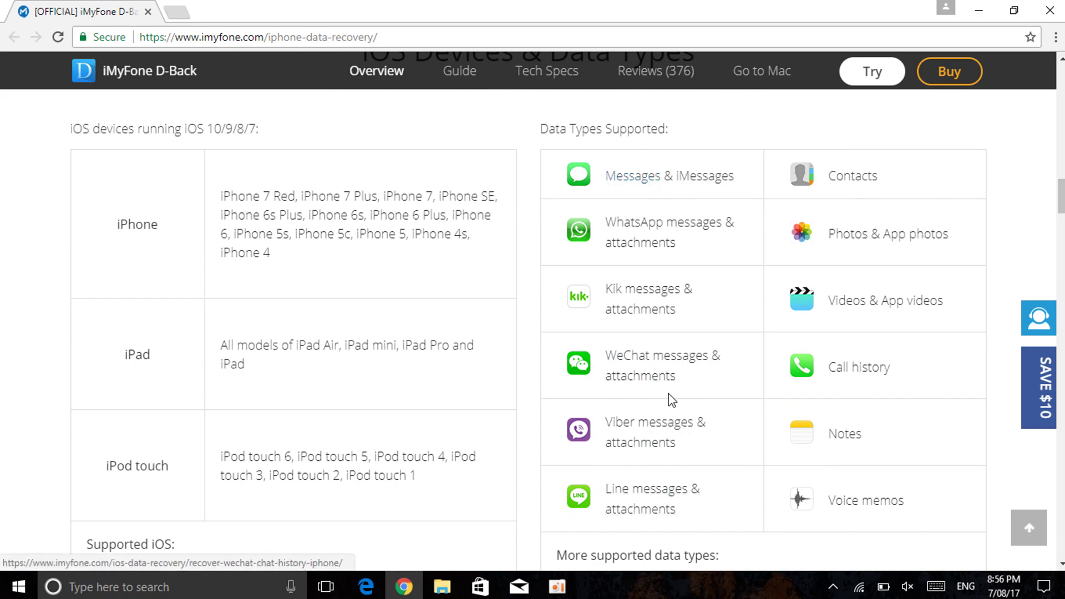
scroll(671, 400, down, 8)
scroll(874, 313, down, 15)
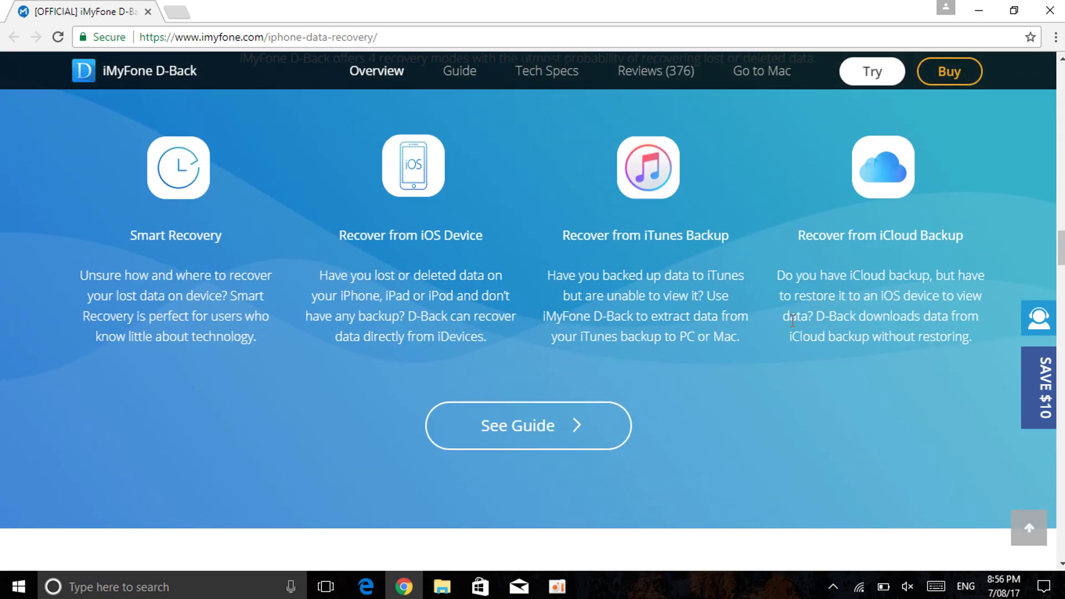
scroll(702, 339, down, 3)
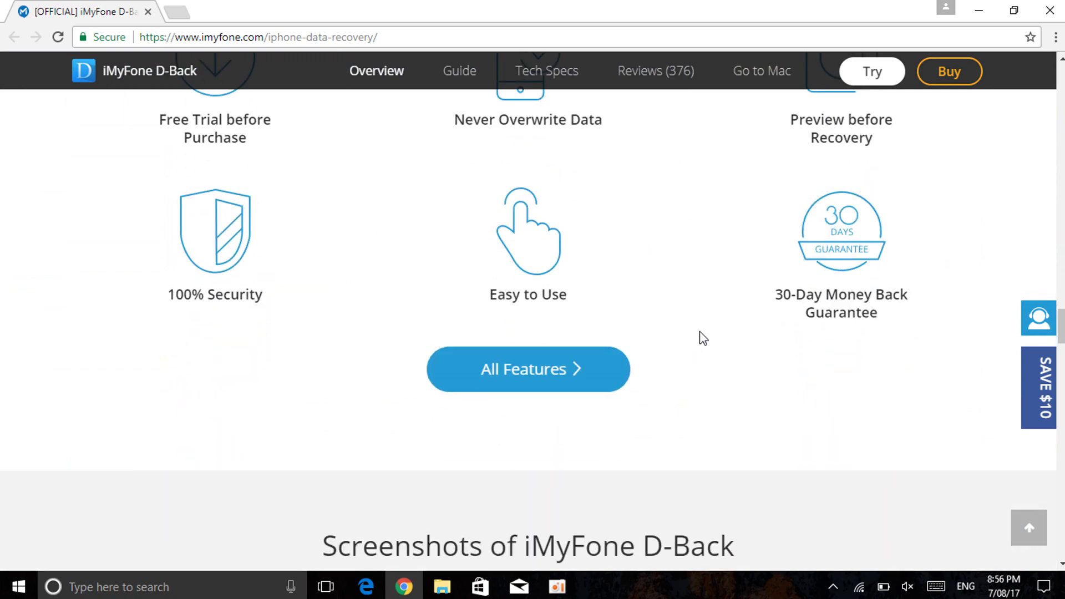
- Minimize Chrome and launch iMyFone D-Back from its desktop shortcut
click(981, 11)
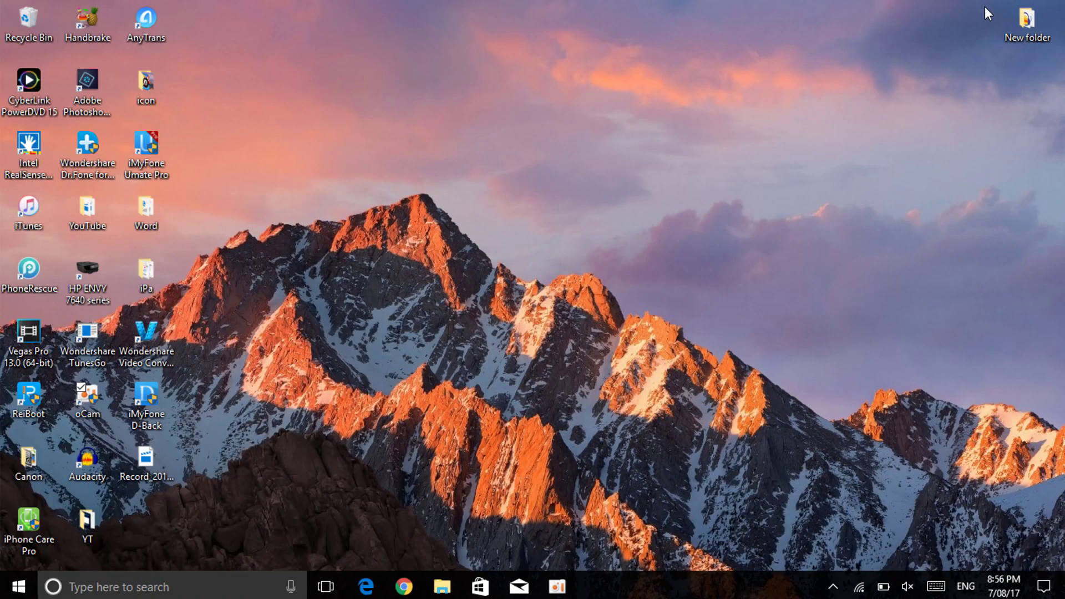
click(157, 402)
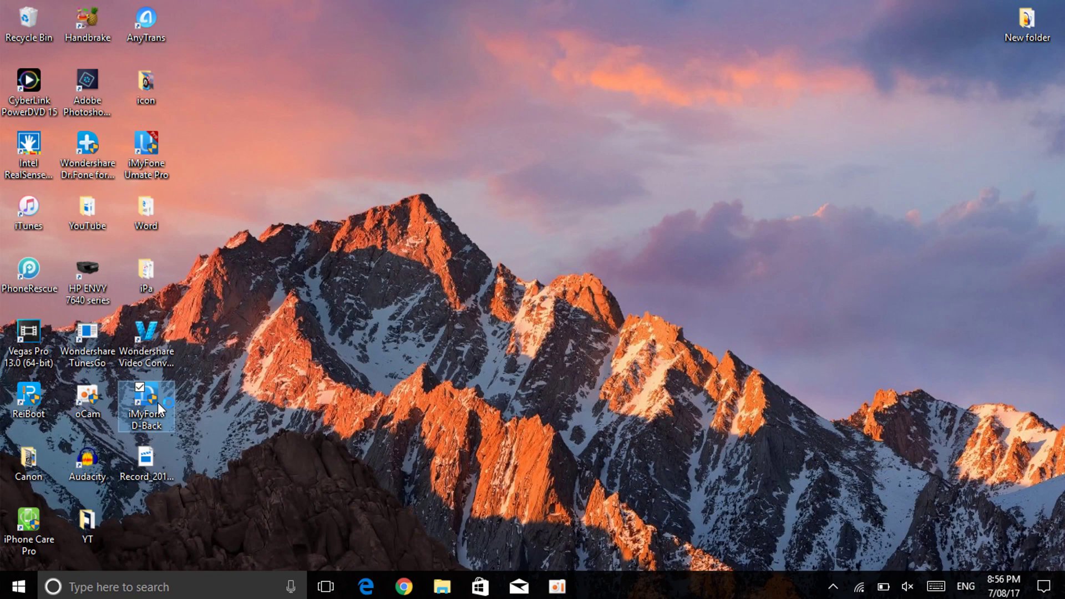
double_click(158, 401)
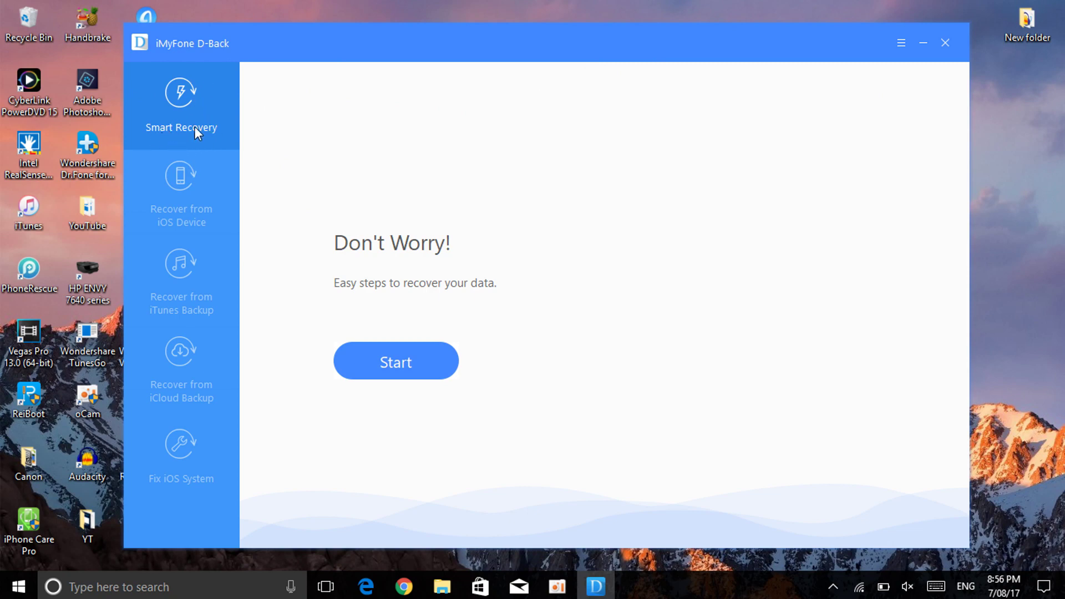
- Start Smart Recovery and choose the 'Lost or deleted data by accident' scenario
click(374, 358)
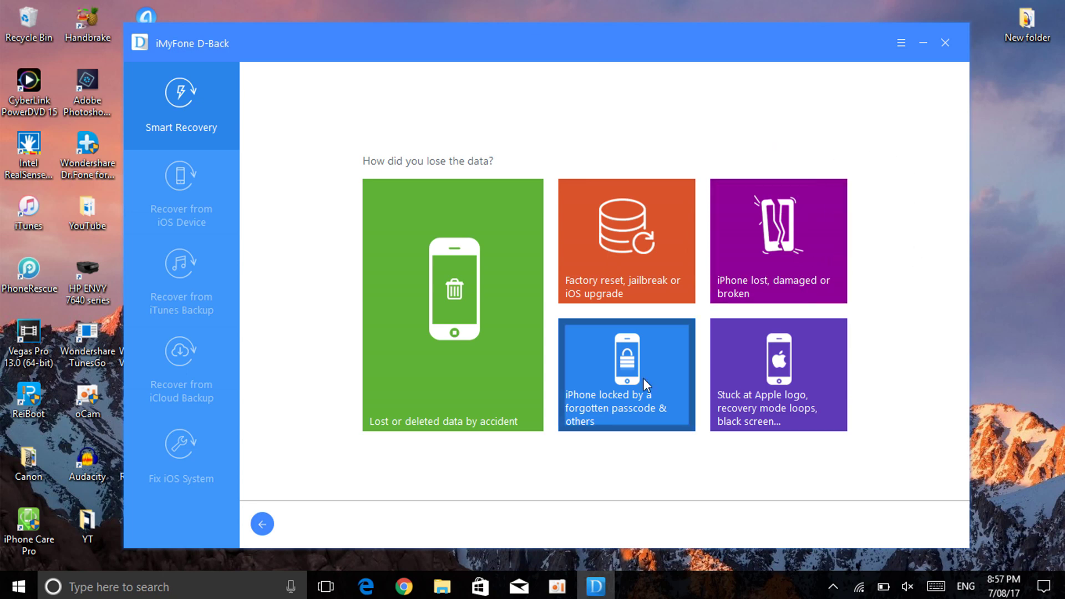
click(472, 366)
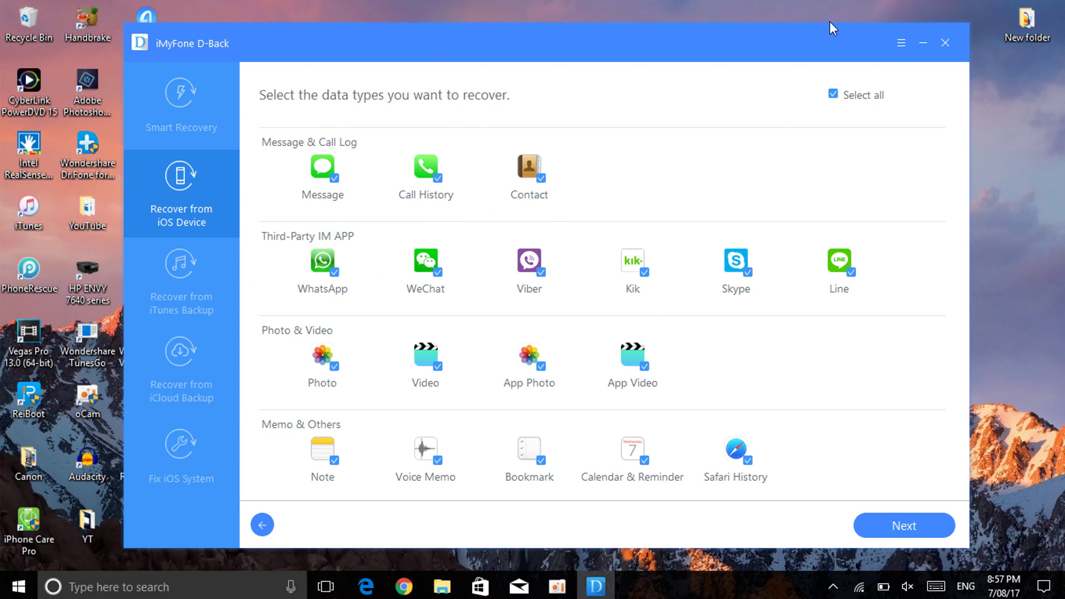
- Clear all data types, tick Contact, Photo, Safari History and Note, then scan the iPhone 7 Plus
click(833, 94)
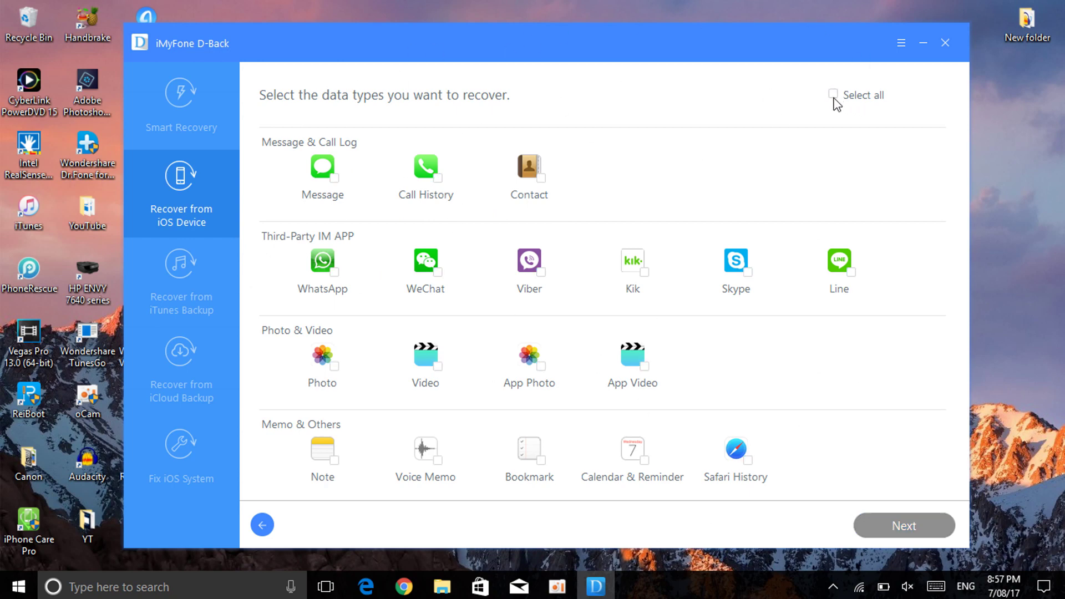
click(541, 178)
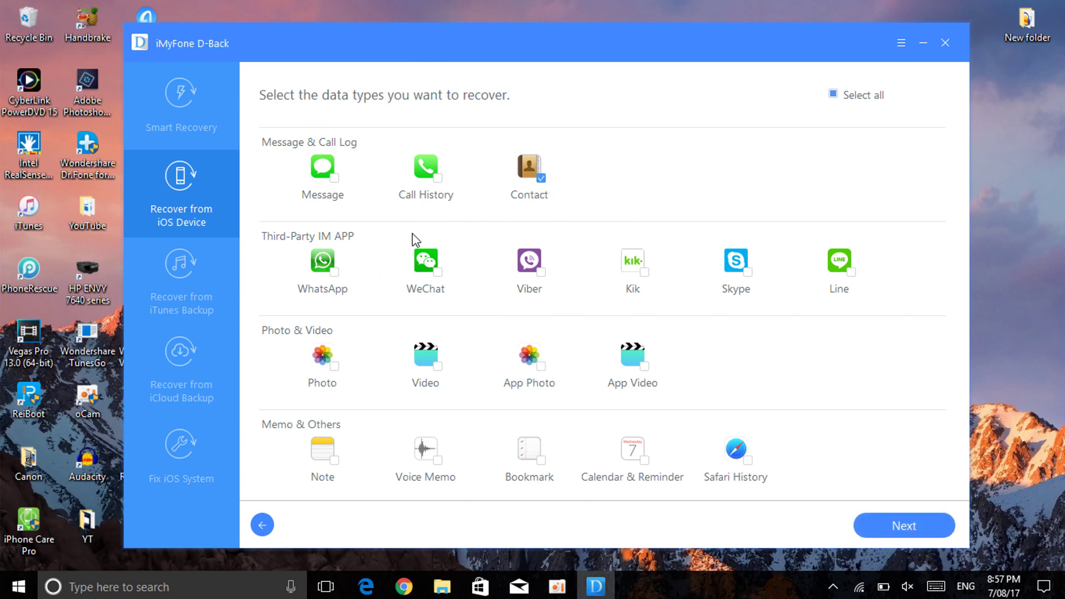
click(334, 366)
click(748, 460)
click(333, 462)
click(903, 530)
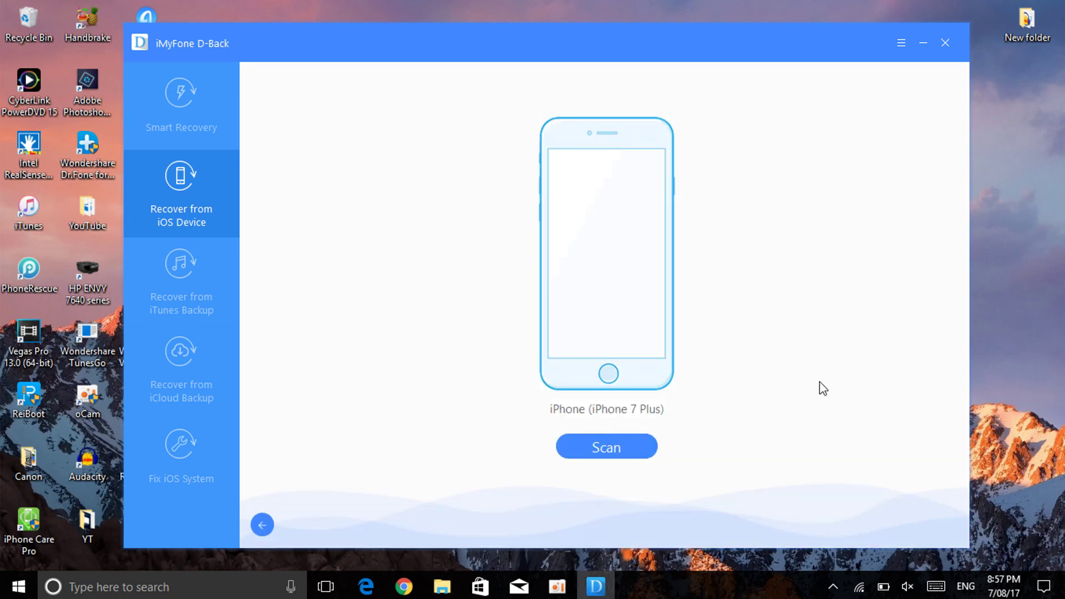
click(624, 448)
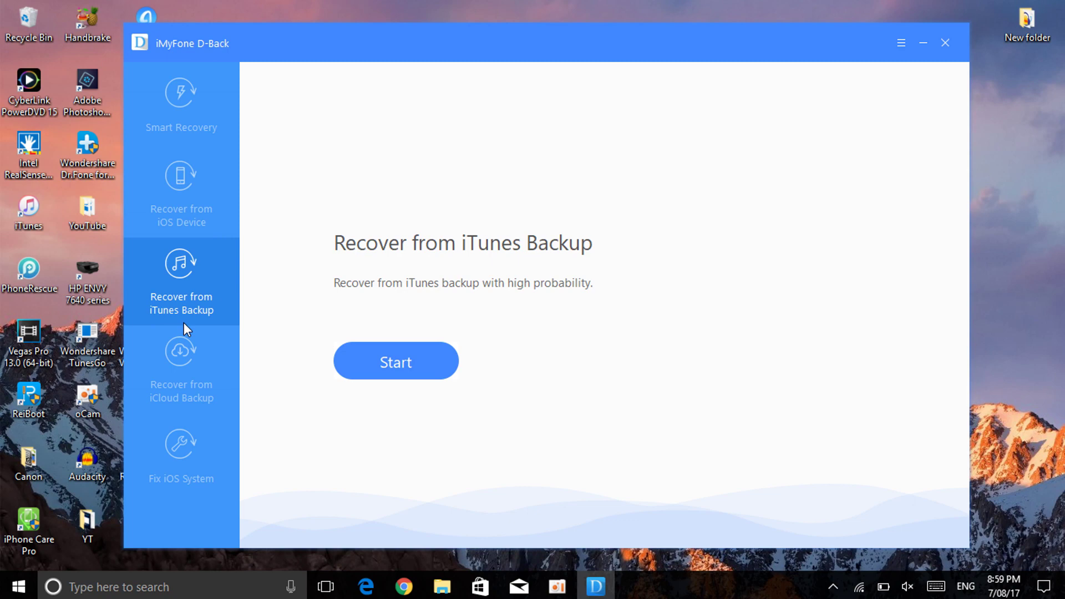
- Start iTunes Backup recovery and tick Contact, Viber and Skype as data types
click(385, 364)
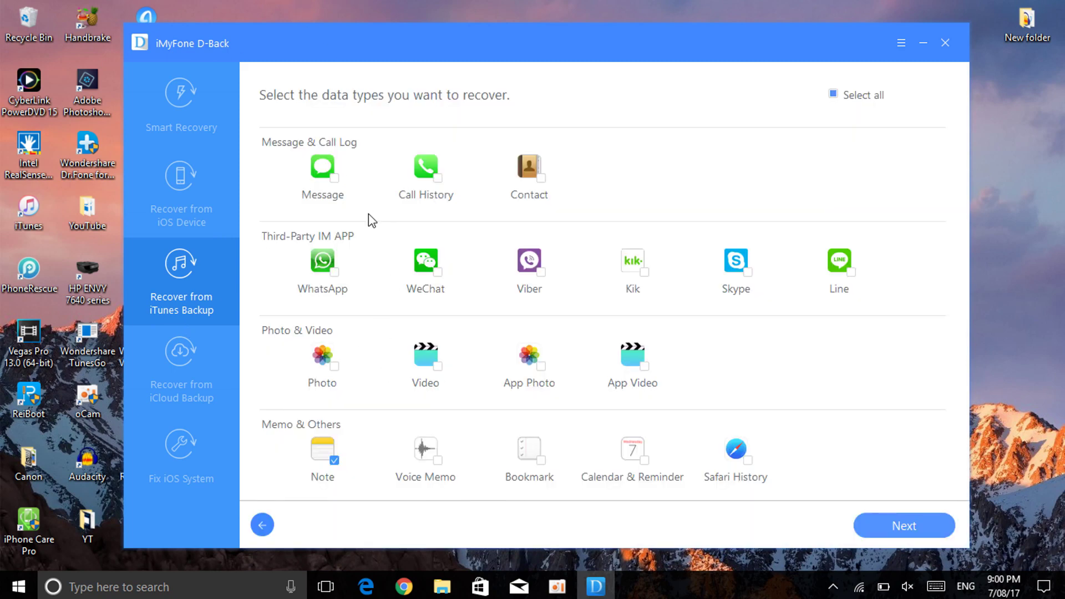
click(541, 179)
click(542, 272)
click(749, 273)
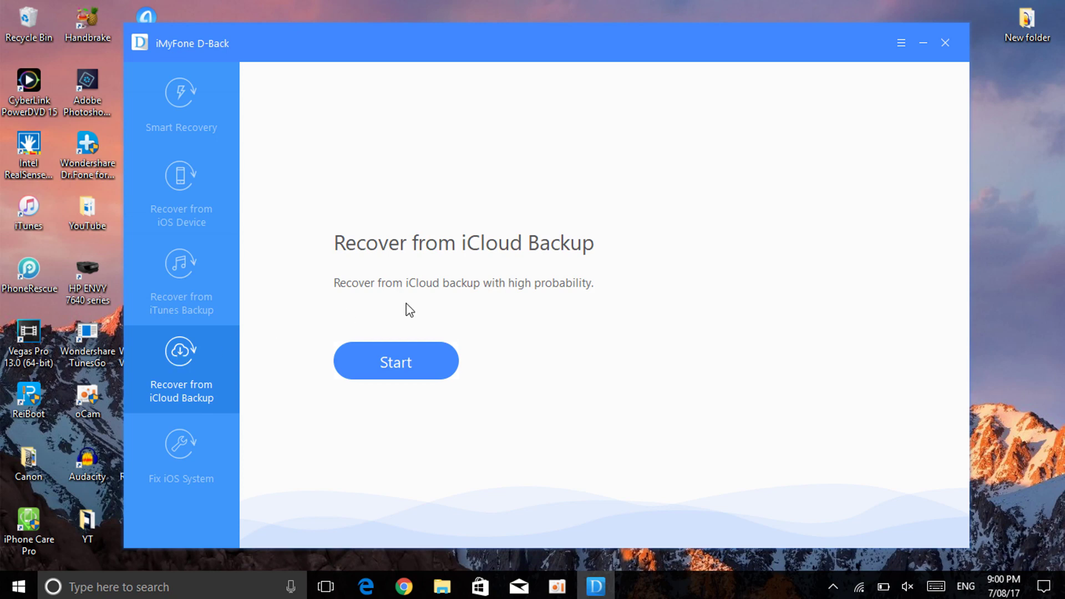
- Start iCloud Backup recovery and confirm the selected data types
click(409, 373)
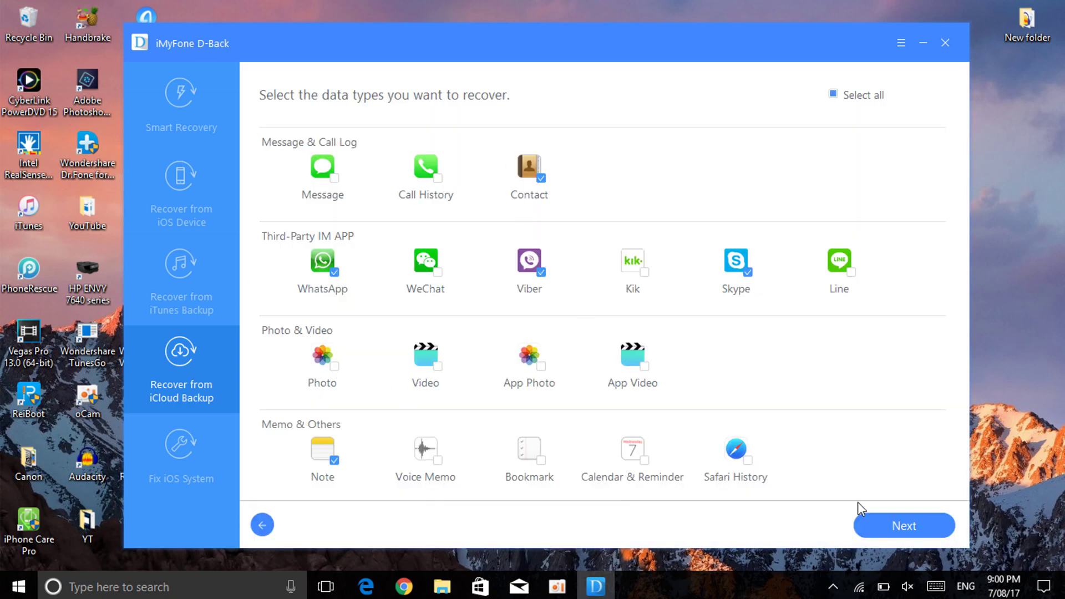
click(888, 522)
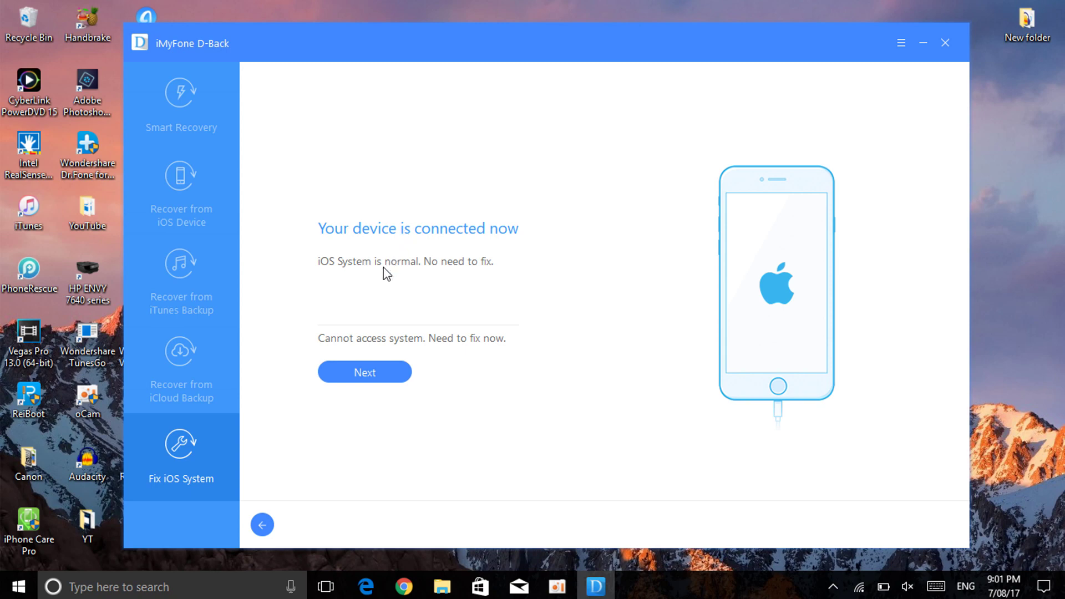
- Proceed to the repair screen for Apple logo, recovery loop and black screen issues
click(365, 373)
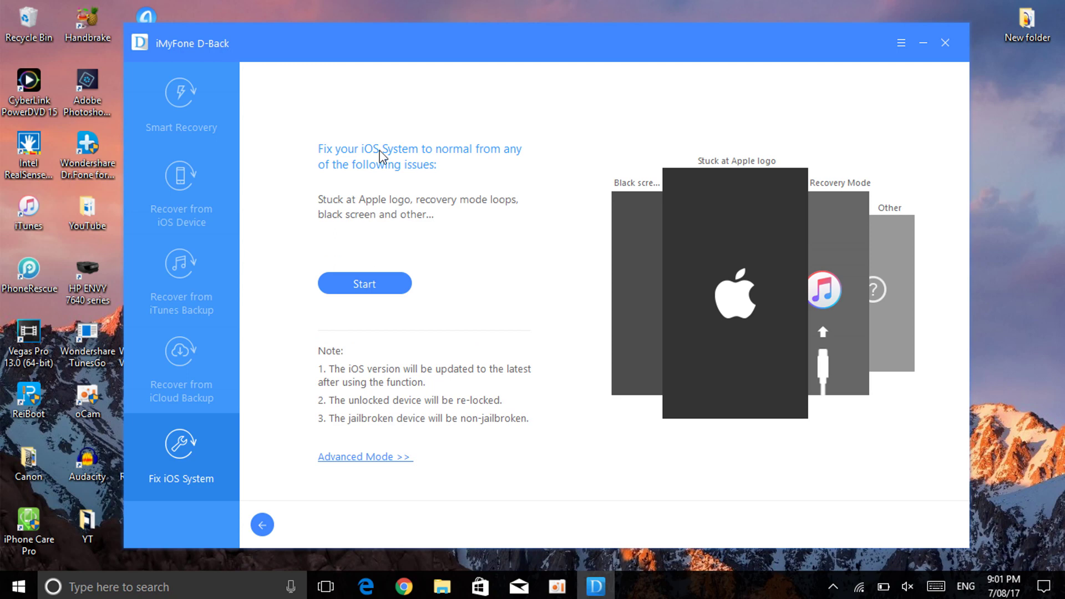